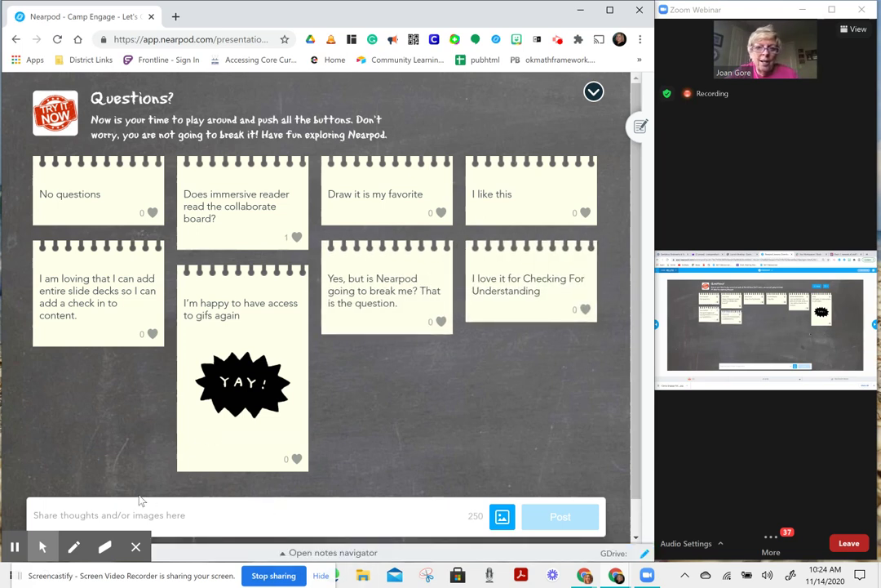
Step: Draft the board post "The ability to add voice is powerful tool to support students with disabilites!"
left_click(169, 516)
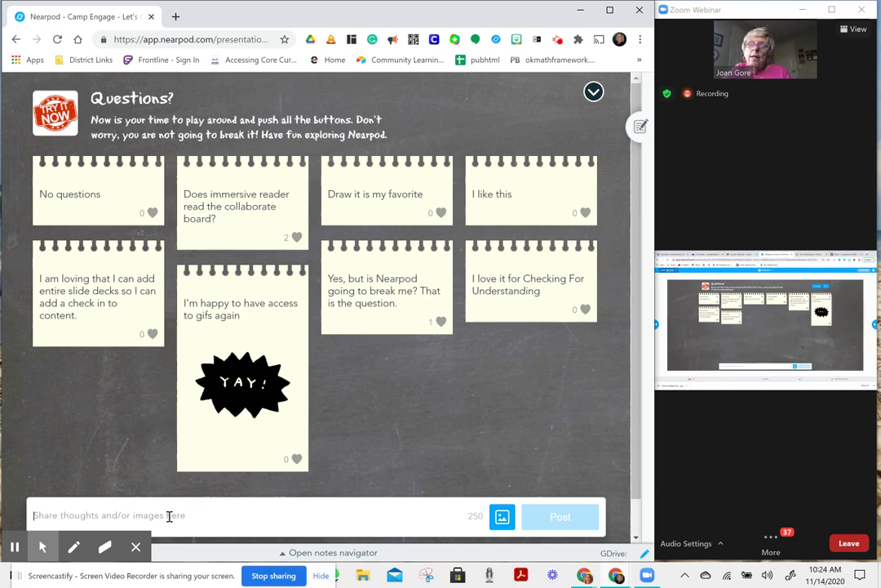
type("The")
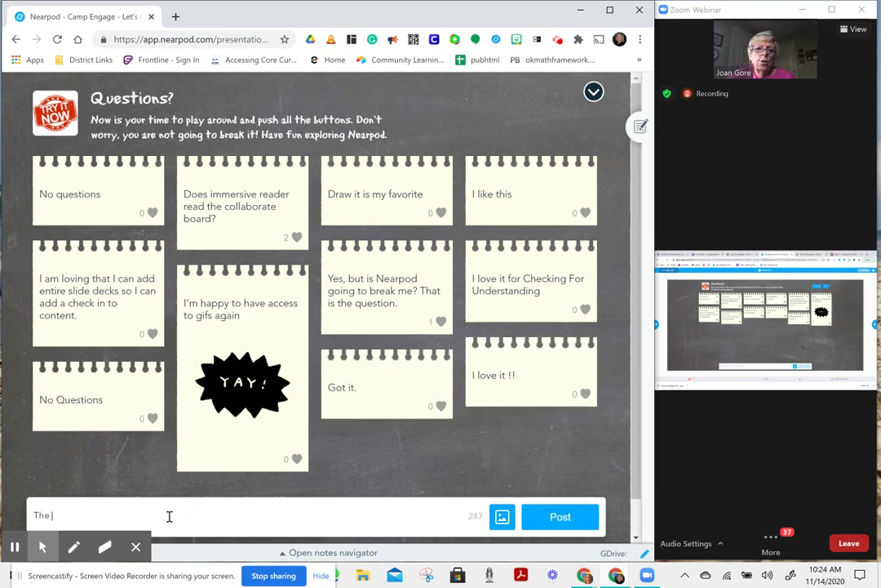
type(" ability to")
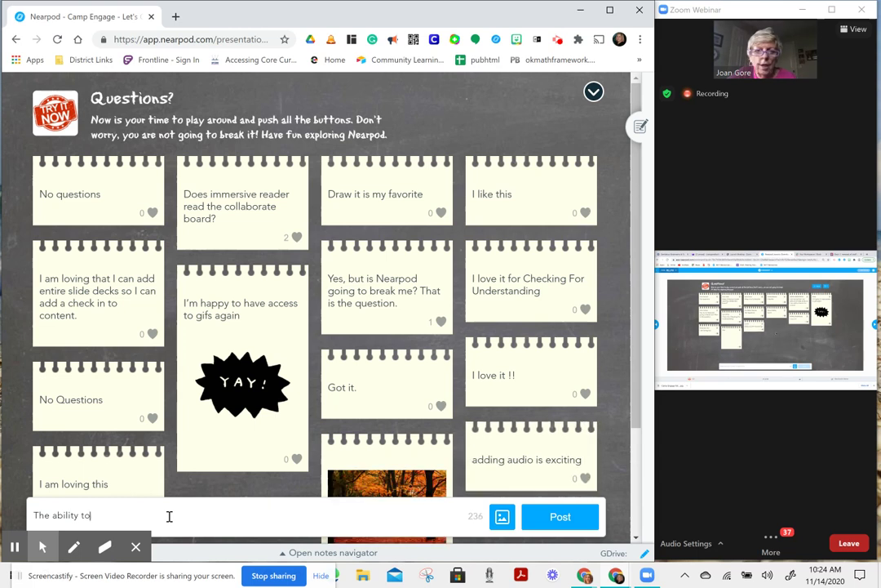
type(" add voice")
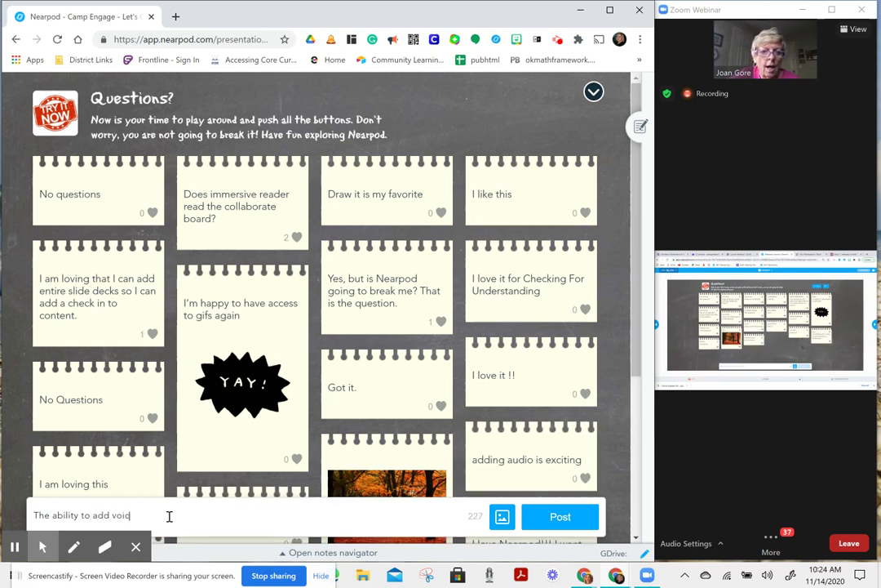
type(" is po")
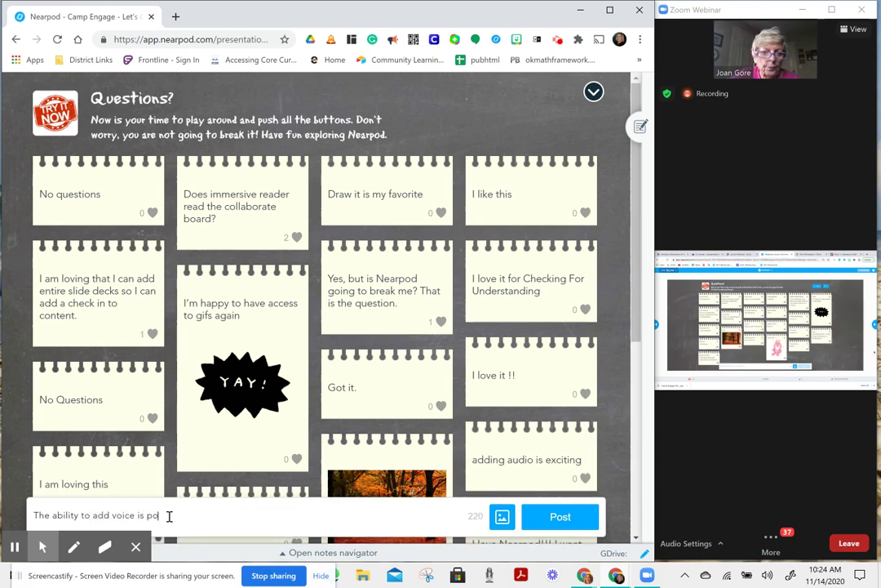
type("werful tool")
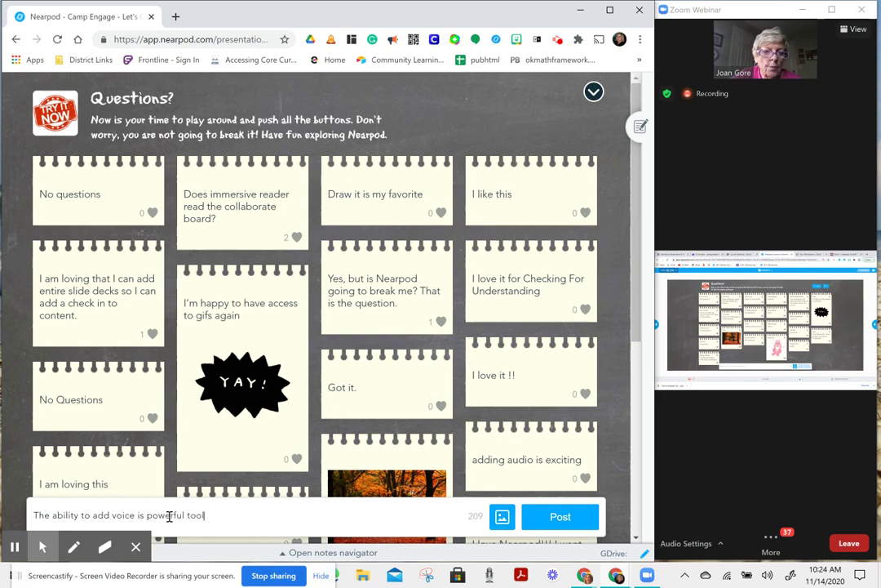
type(" for a")
key("BackSpace")
key("BackSpace")
key("BackSpace")
key("BackSpace")
key("BackSpace")
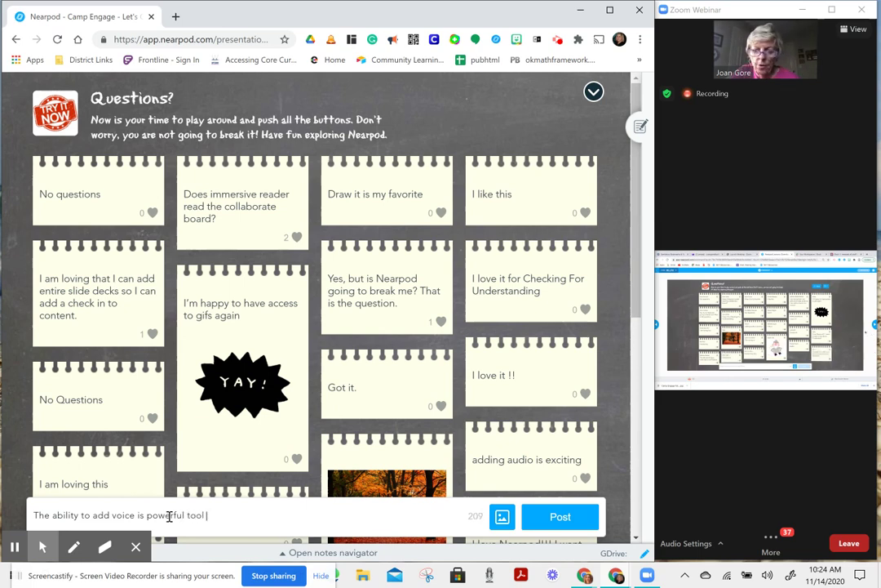
type("to support")
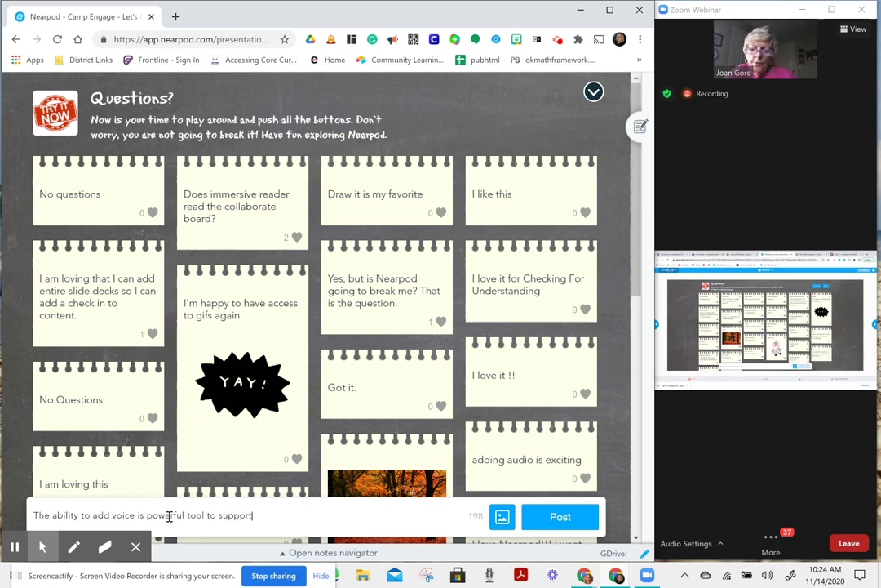
type(" studet")
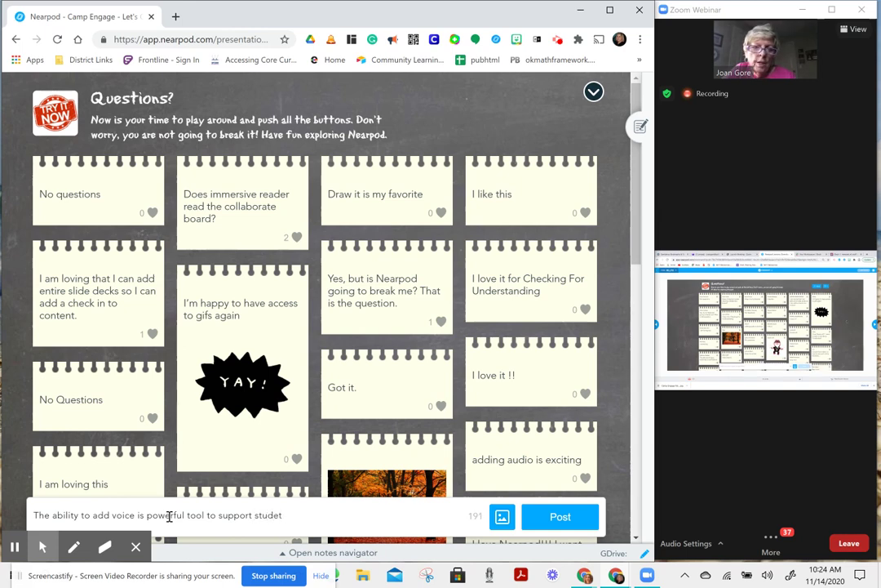
type("ns with d")
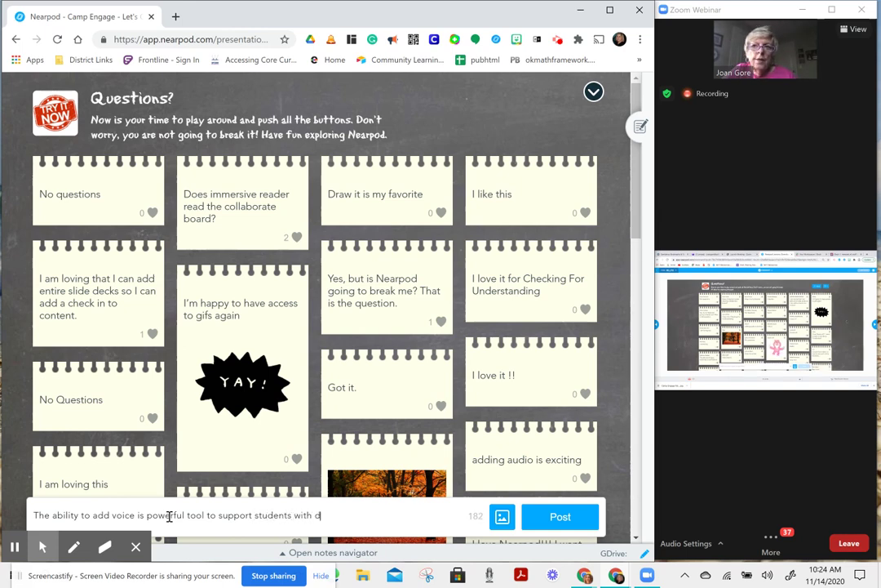
type("isabilites!")
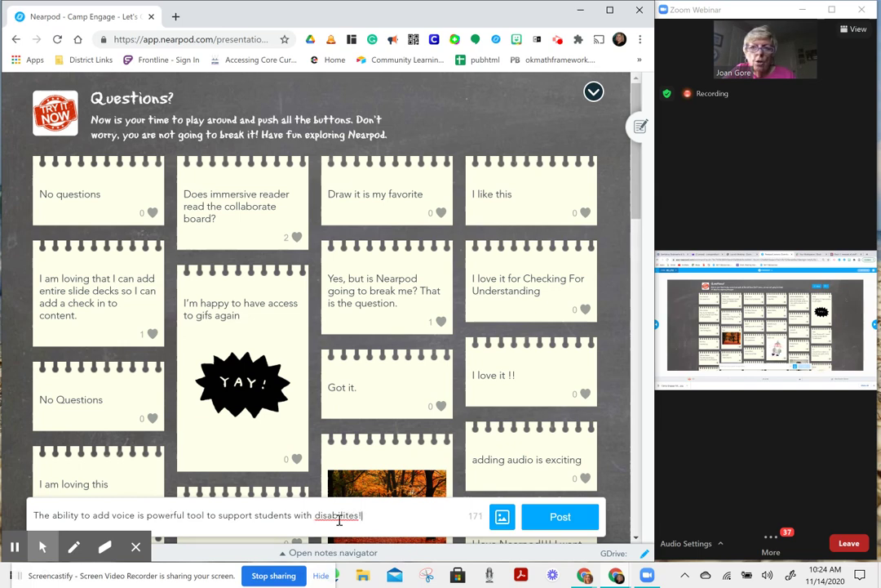
Step: Search for images of "supporting students" and attach the picture of colorful figures standing in a circle to the post
left_click(503, 517)
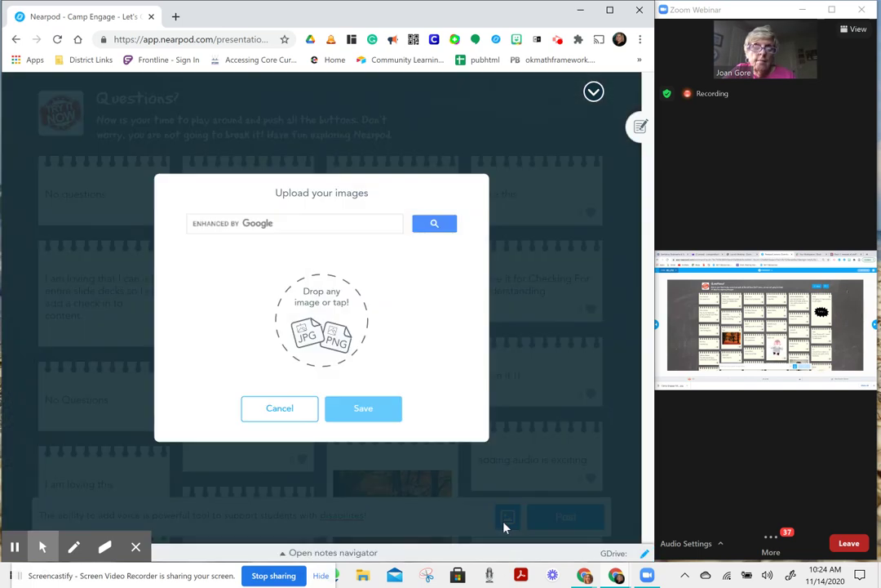
left_click(310, 226)
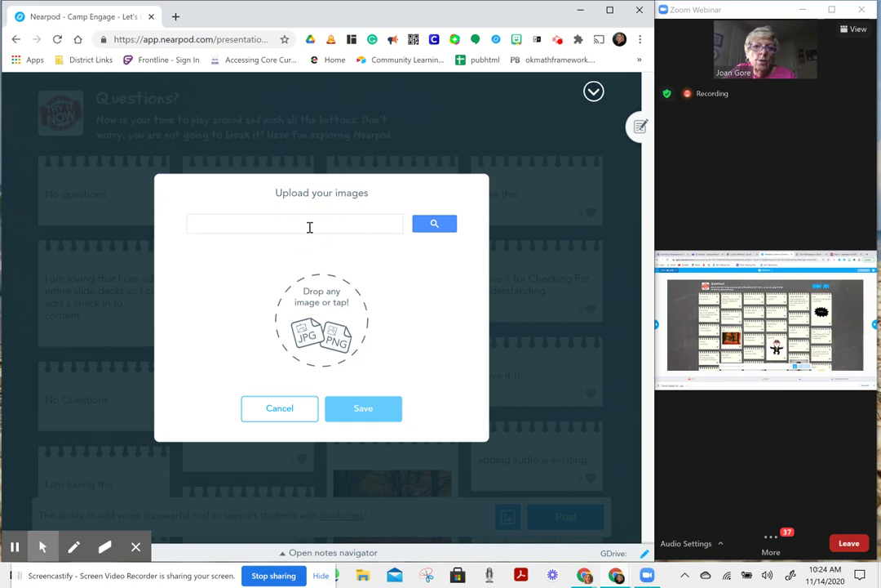
type("supporting students")
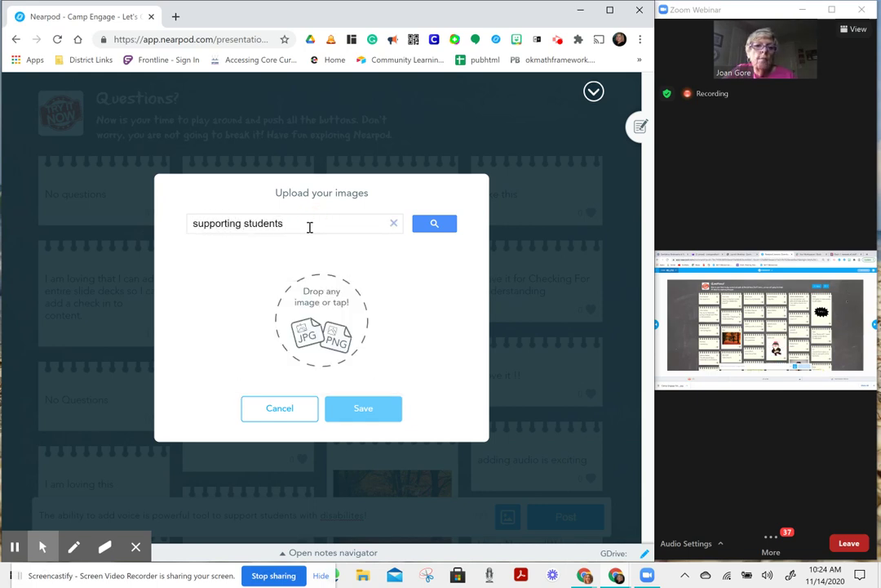
key("Return")
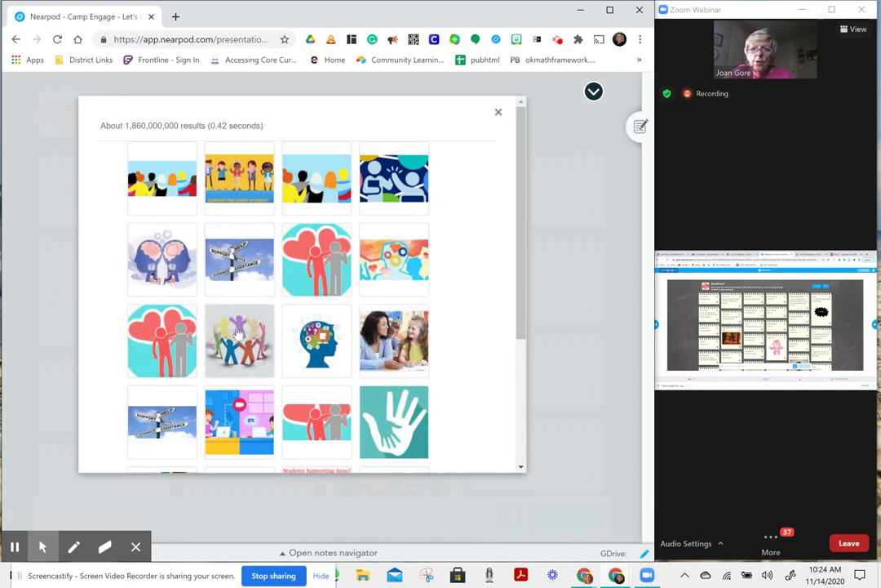
left_click(239, 335)
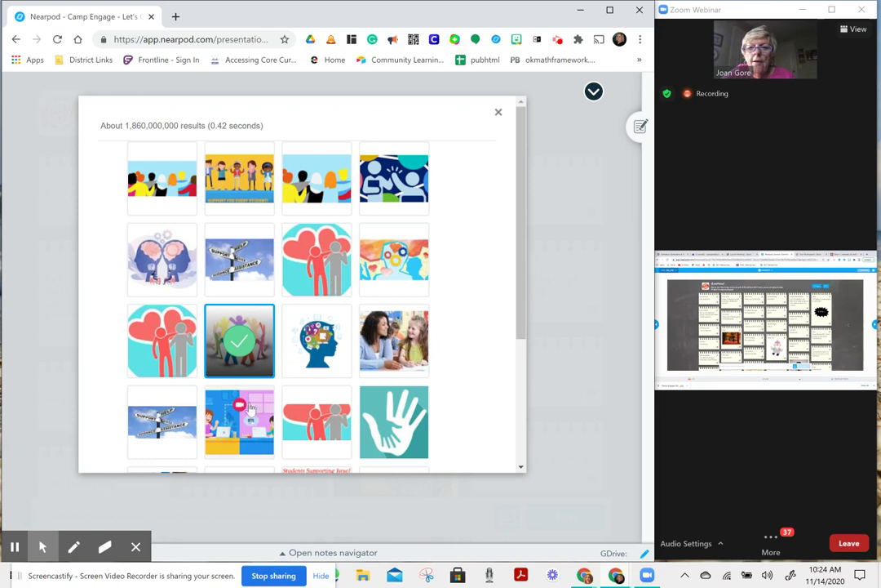
scroll(318, 389, "down", 2)
scroll(318, 389, "down", 1)
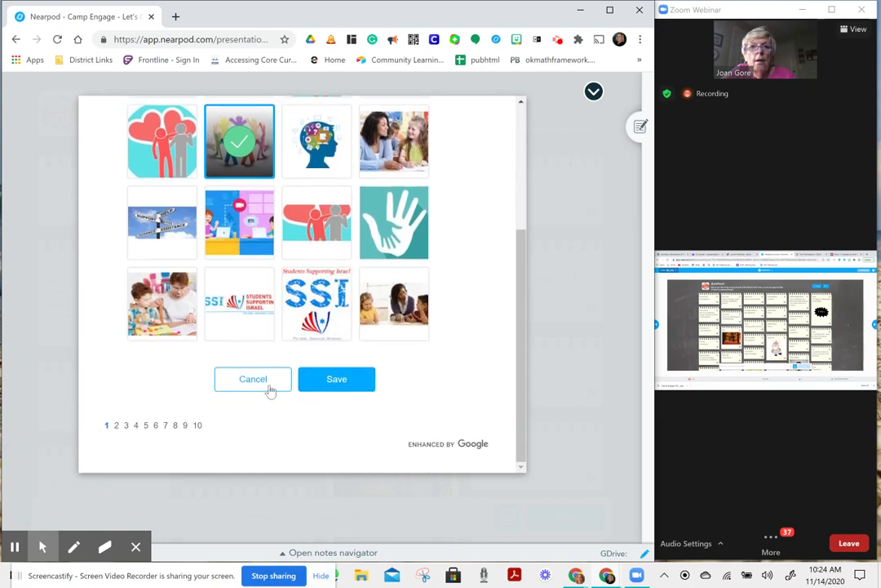
left_click(332, 384)
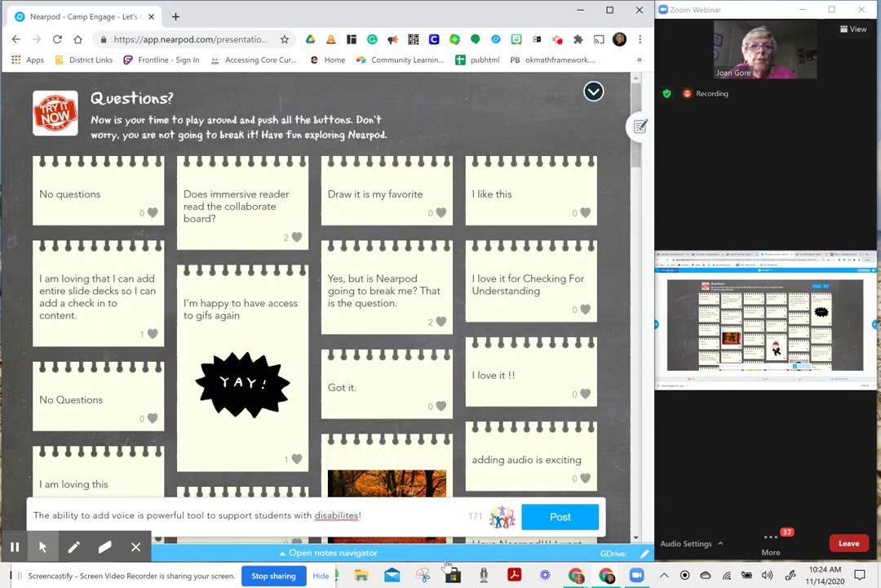
Step: Correct the misspelled last word to "disabilities", keeping the exclamation mark, and publish the post to the board
right_click(338, 515)
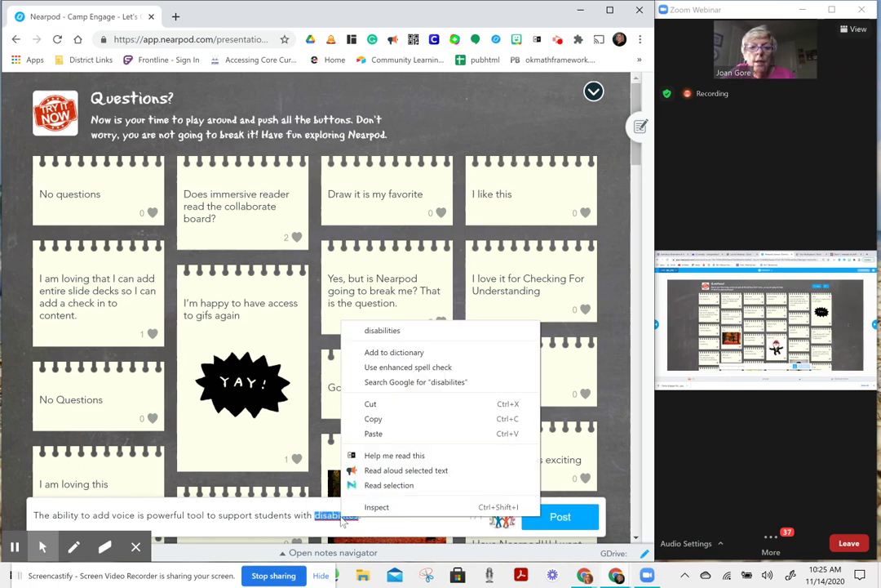
left_click(382, 329)
type("!")
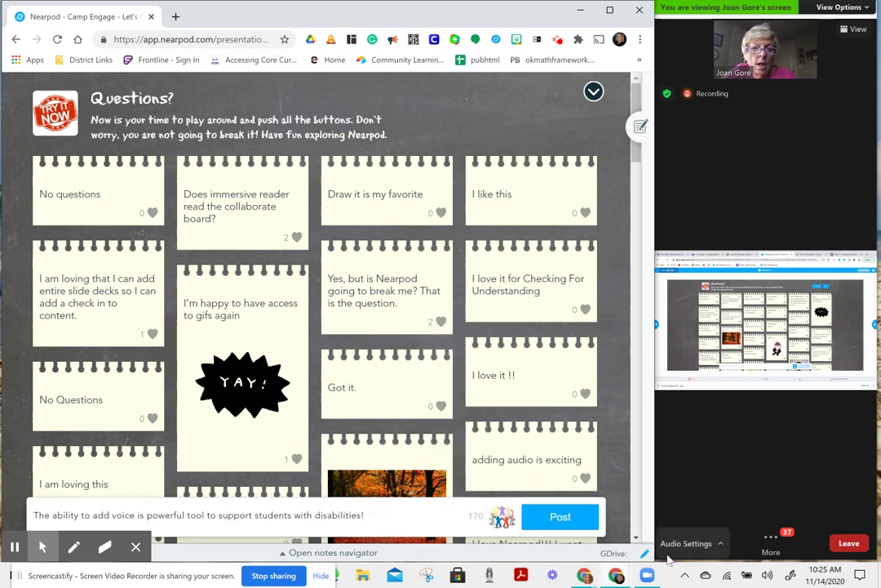
left_click(563, 517)
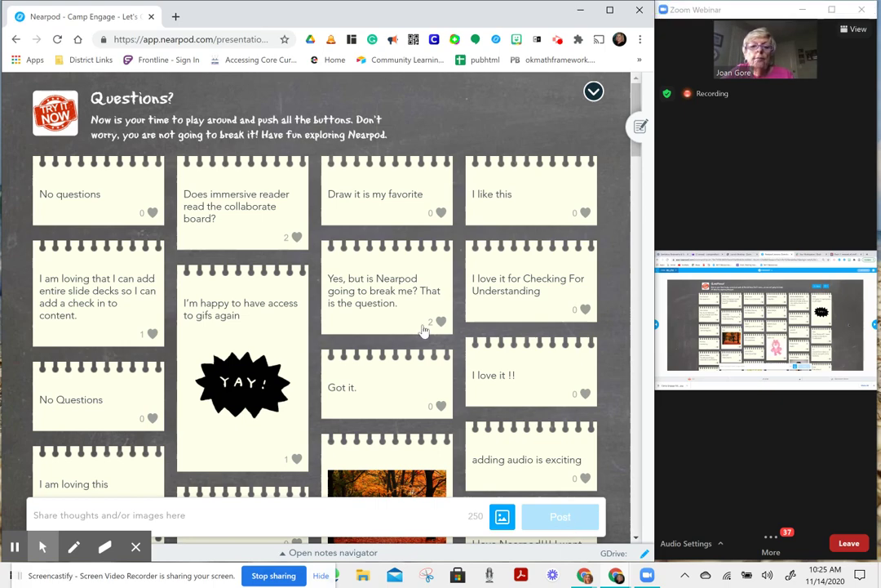
Step: Write the slide note: If she says "and all" again I might scream out in the chat! UGH!
scroll(428, 327, "down", 5)
scroll(433, 327, "down", 3)
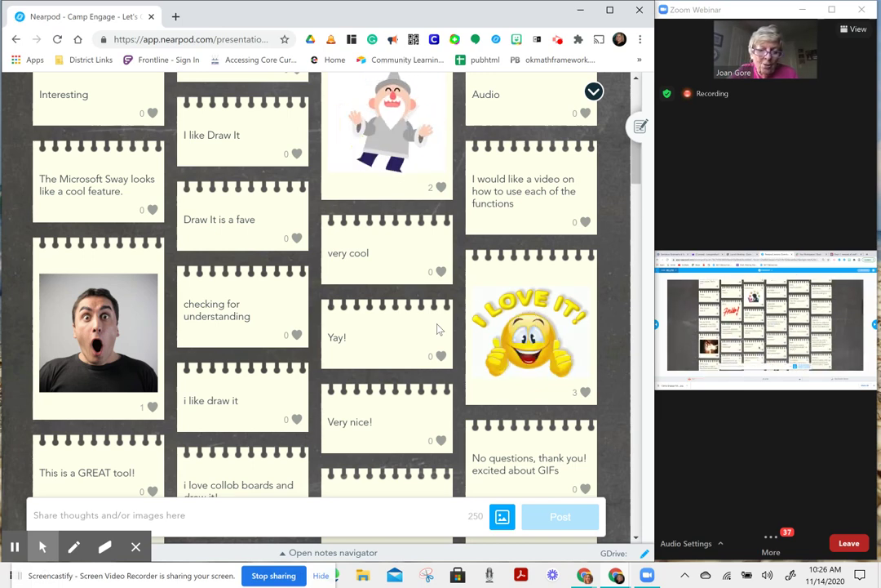
left_click(637, 129)
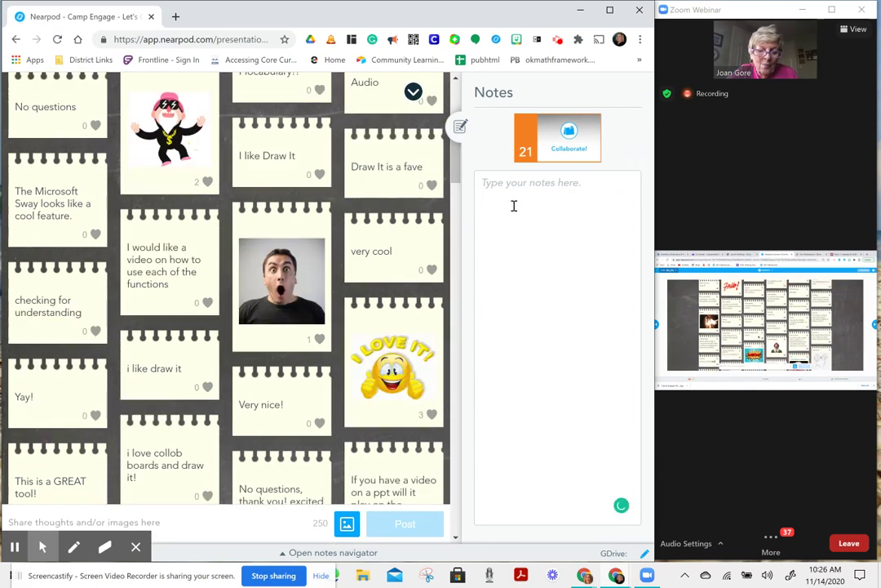
type("If she sa")
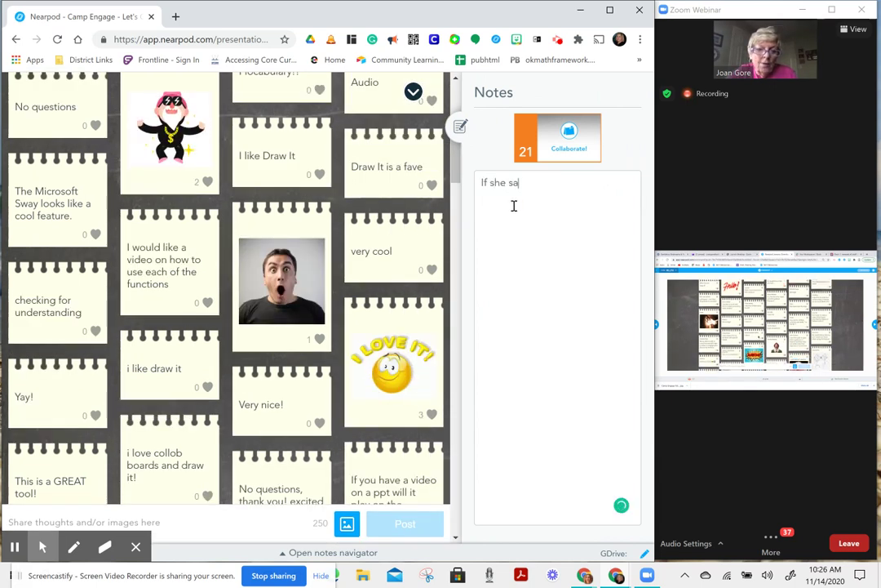
type("ys \"a")
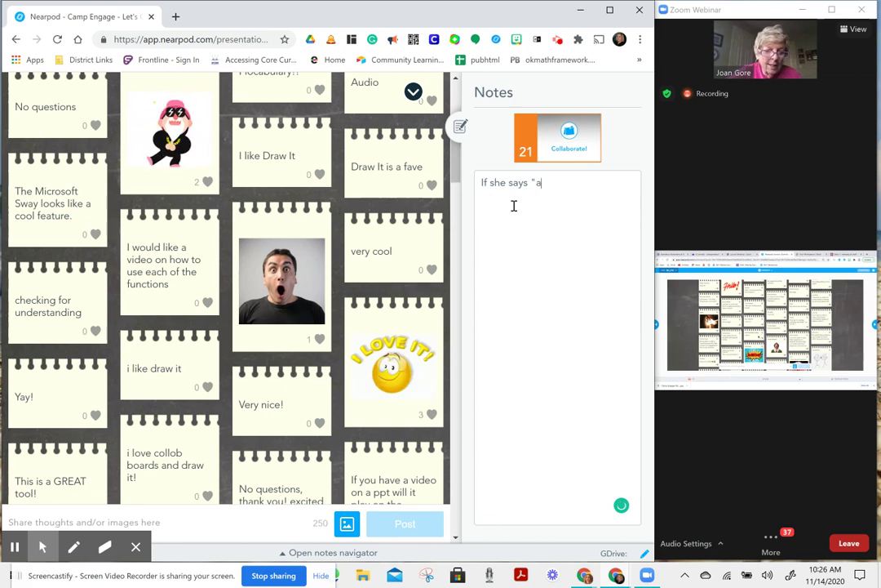
type("nd all\" aga")
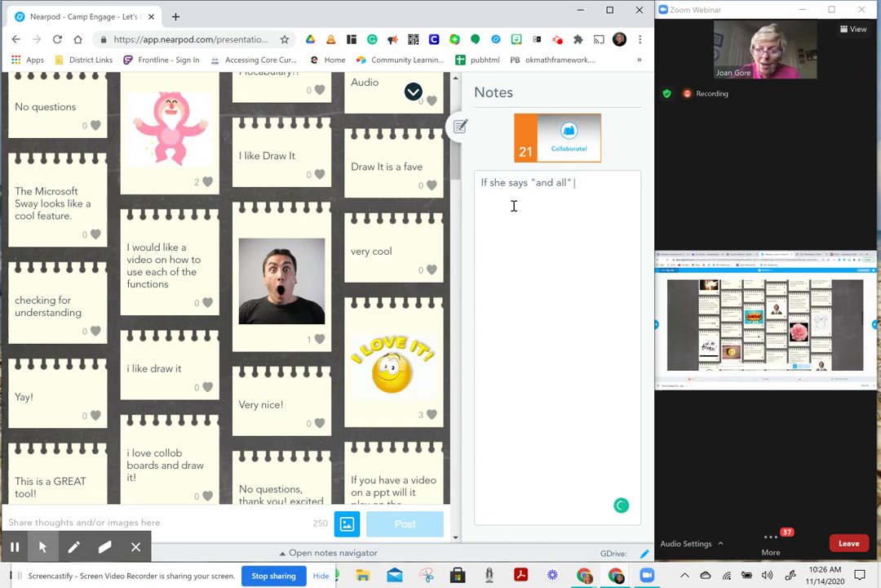
type("in I migh")
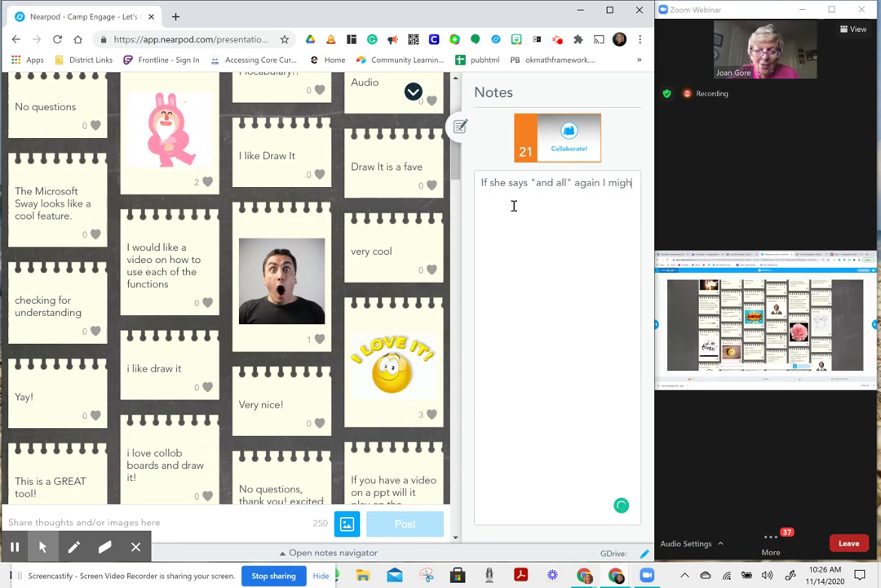
type("t screa")
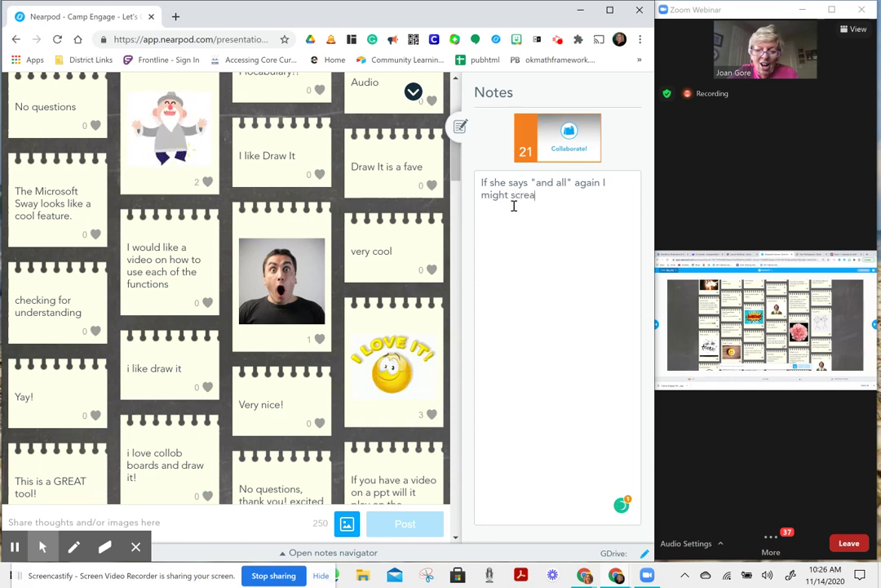
type("m out ")
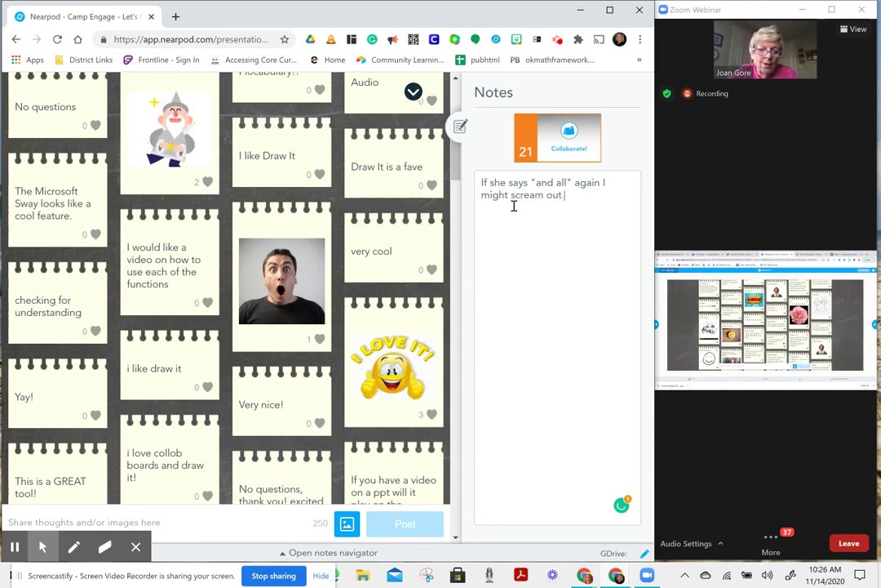
type("in the chat!")
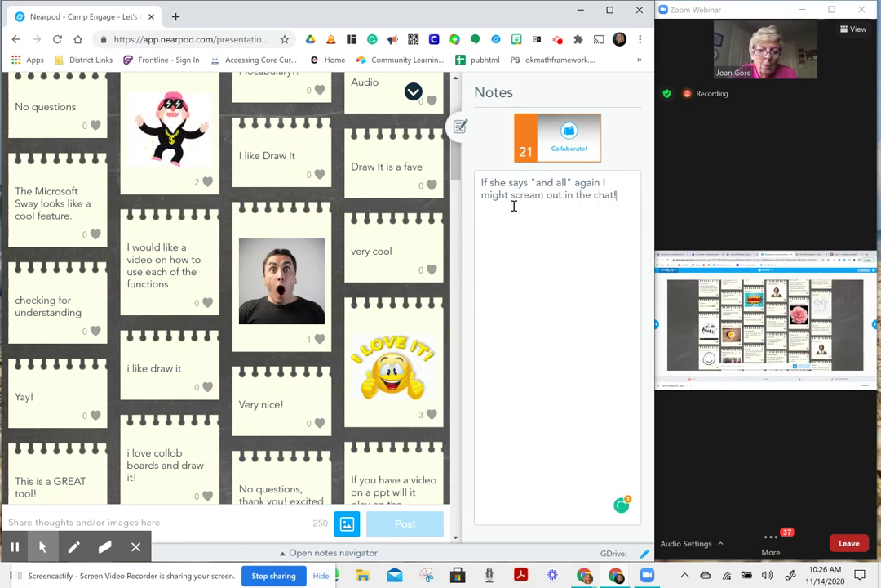
type(" UGH!")
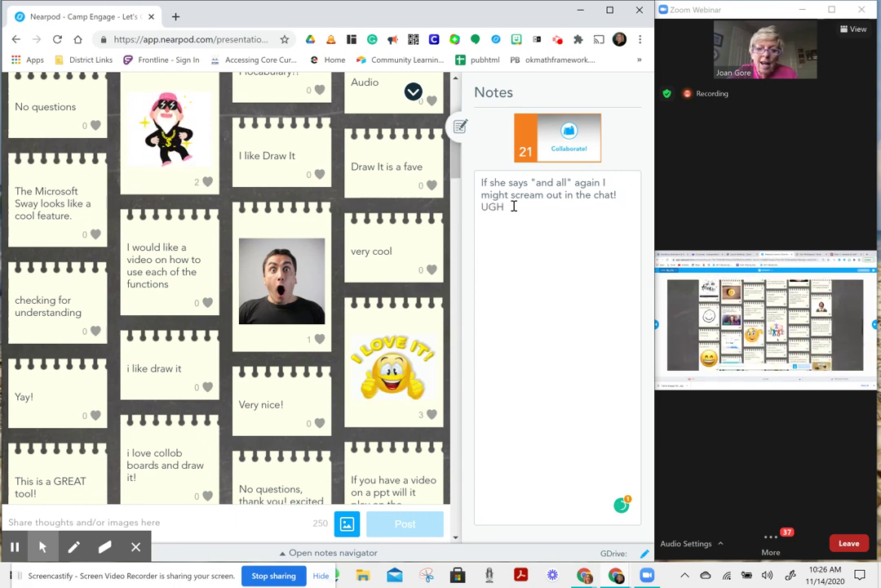
key("Return")
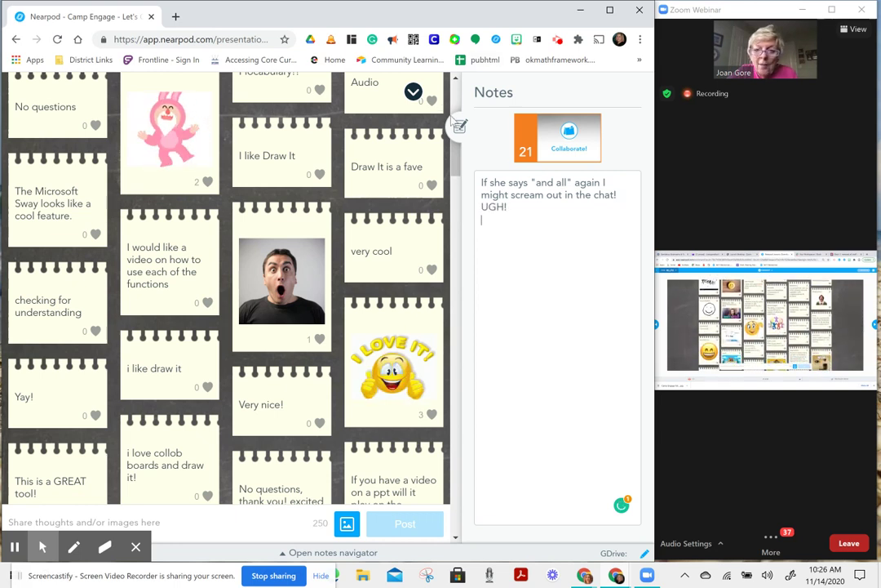
left_click(458, 119)
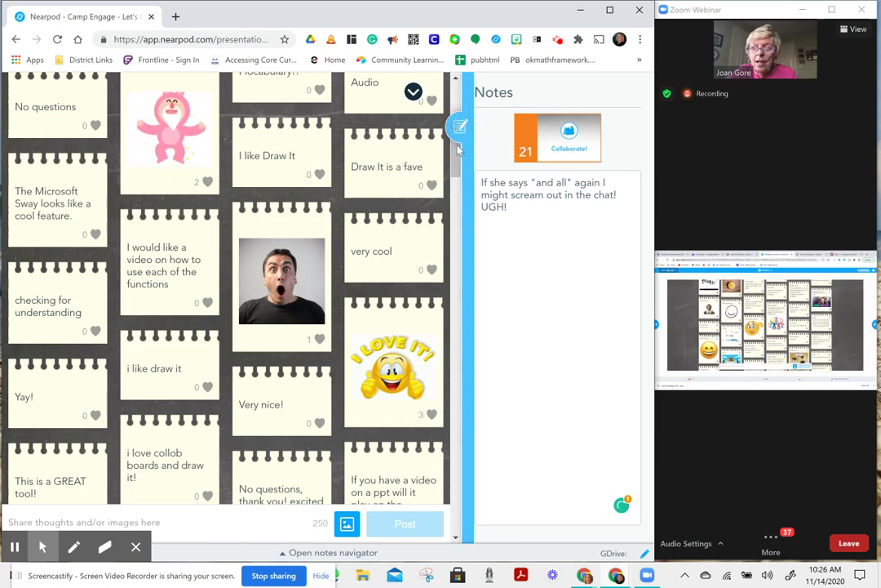